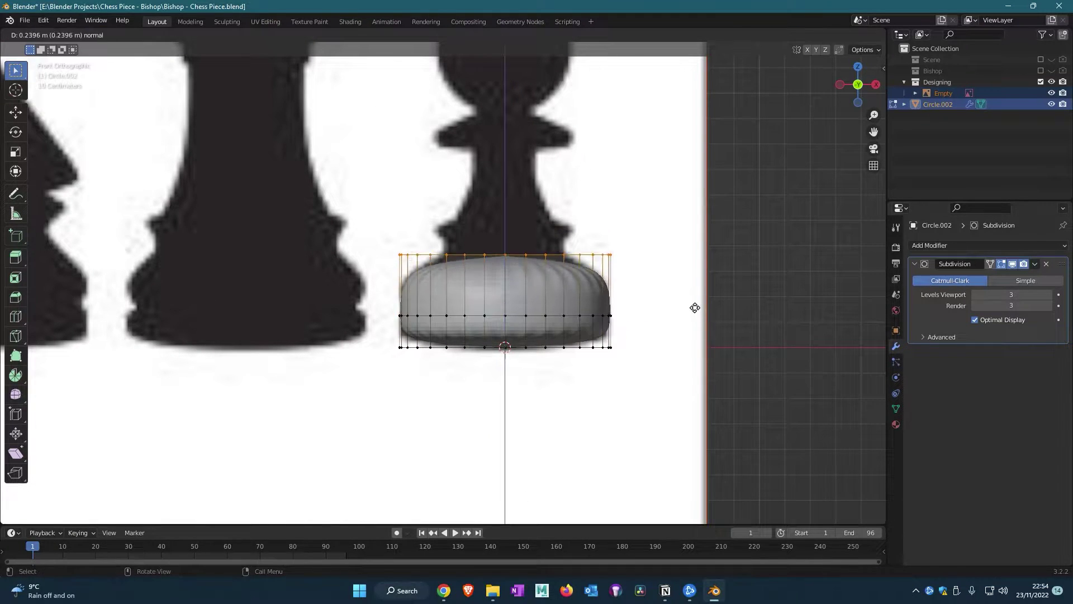
# Extrude the base ring upward twice, shrinking the top ring inward into a tall tapering body
pyautogui.click(618, 292)
pyautogui.scroll(2, 663, 316)
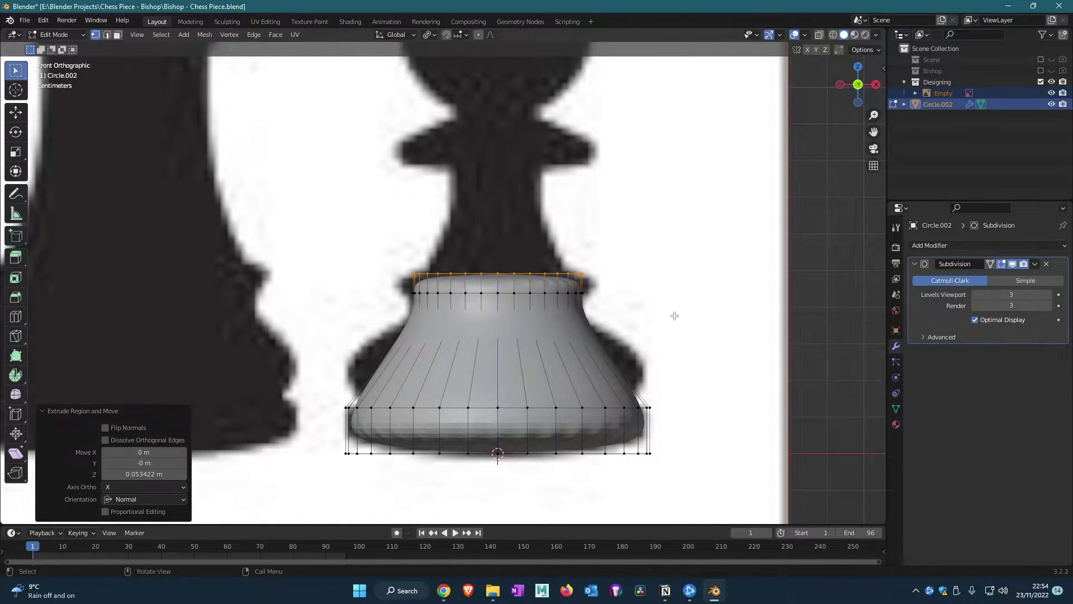
pyautogui.scroll(2, 674, 315)
pyautogui.press('e')
pyautogui.click(638, 295)
pyautogui.press('s')
pyautogui.click(630, 301)
pyautogui.press('e')
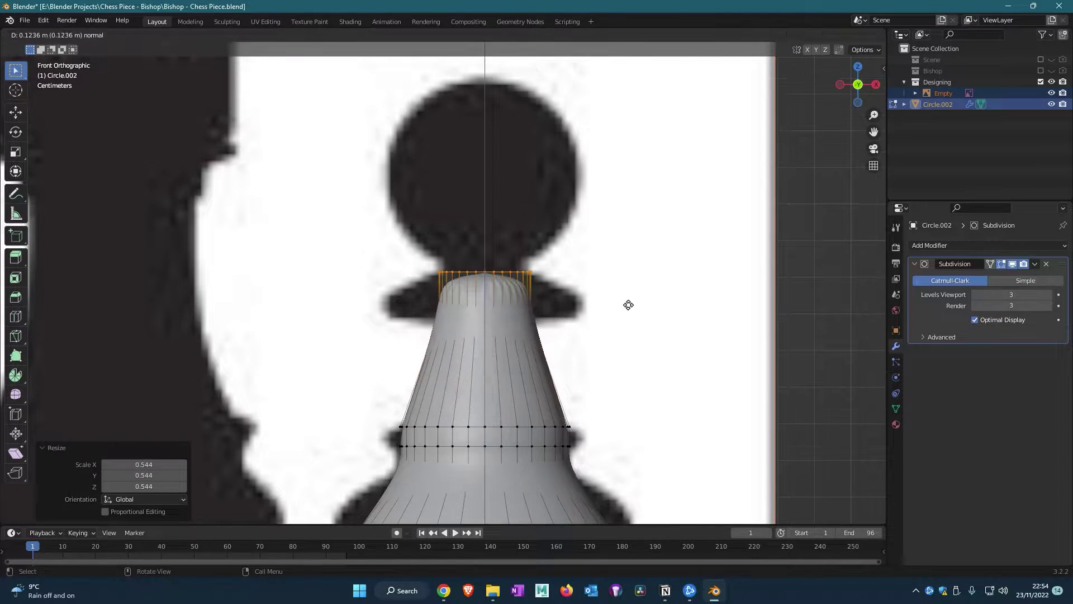
pyautogui.click(554, 201)
pyautogui.keyDown('ctrl'); pyautogui.scroll(-2, 583, 316); pyautogui.keyUp('ctrl')
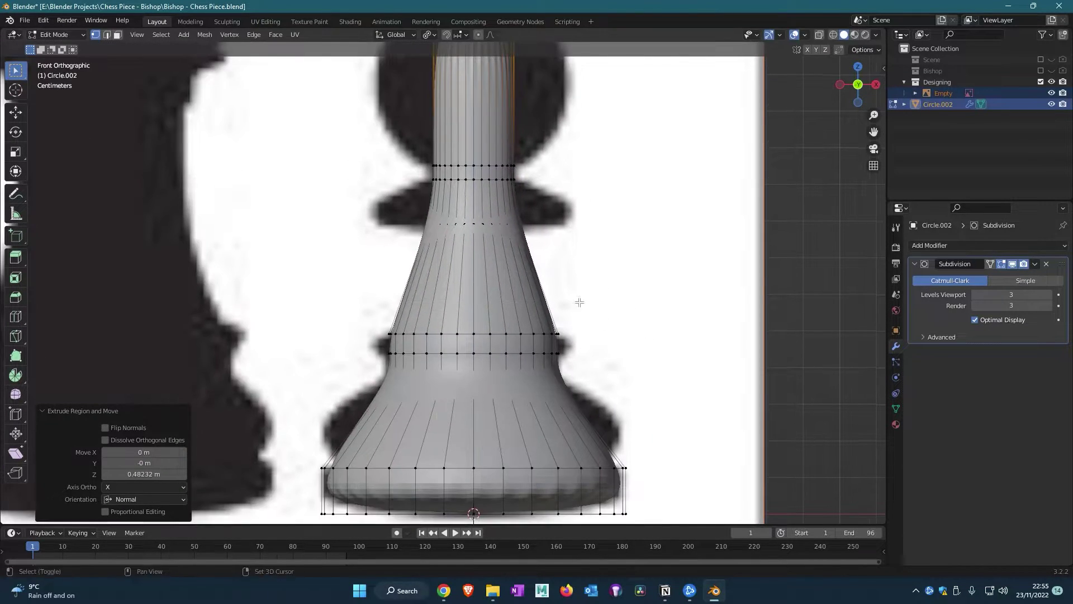
pyautogui.keyDown('ctrl'); pyautogui.scroll(-3, 583, 317); pyautogui.keyUp('ctrl')
# Loop-cut a new ring into the head and scale it outward
pyautogui.press('s')
pyautogui.click(671, 336)
pyautogui.hotkey('ctrl', 'r')
pyautogui.click(562, 334)
pyautogui.press('s')
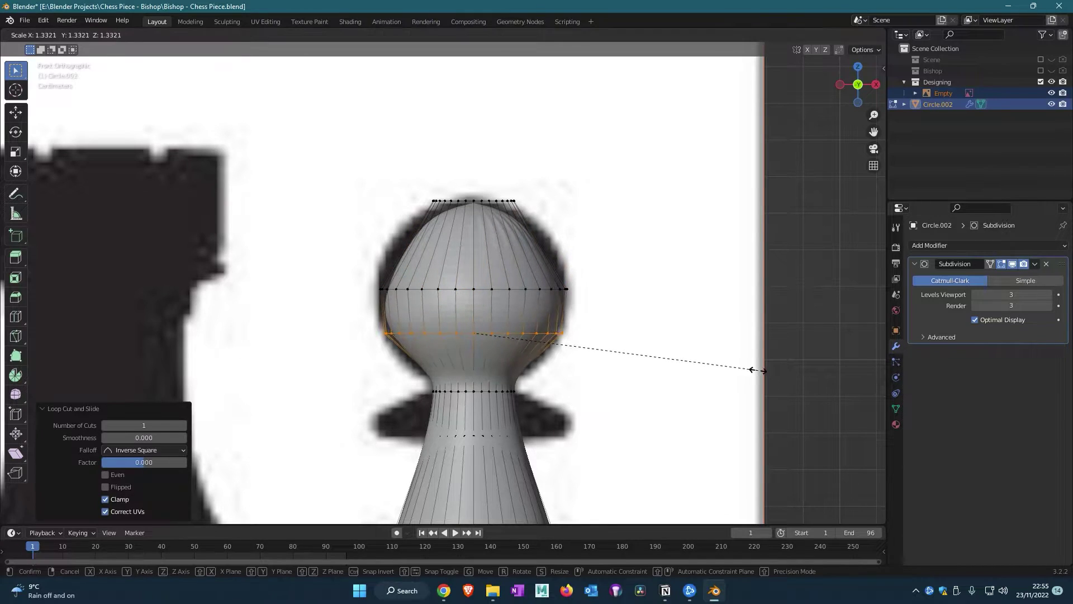
pyautogui.click(700, 338)
pyautogui.keyDown('ctrl'); pyautogui.scroll(-2, 480, 264); pyautogui.keyUp('ctrl')
# Add a collar ring below the head, move it vertically and widen it
pyautogui.press('s')
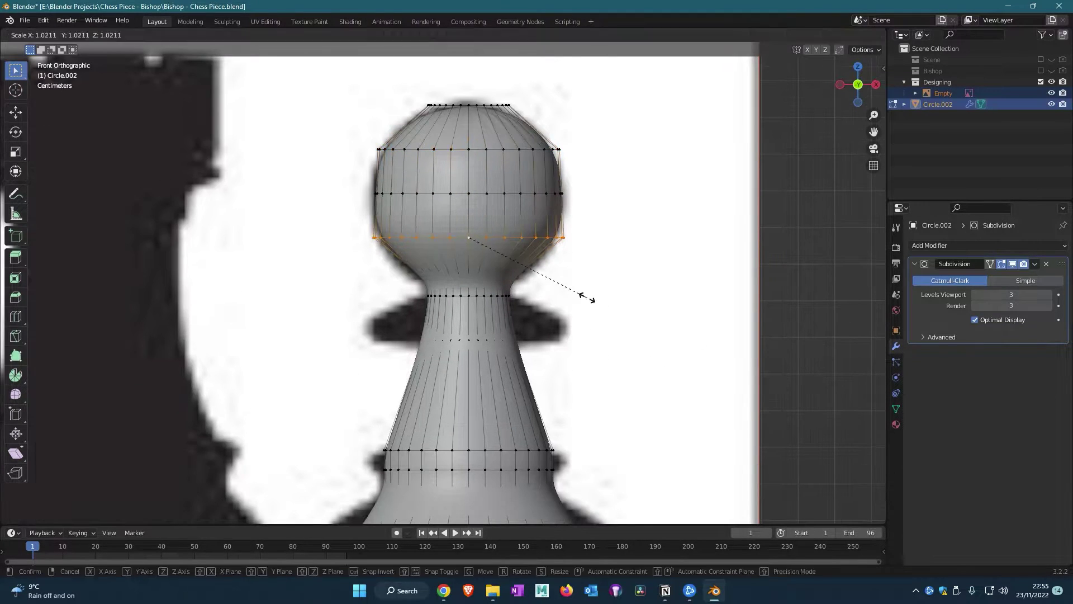
pyautogui.click(583, 298)
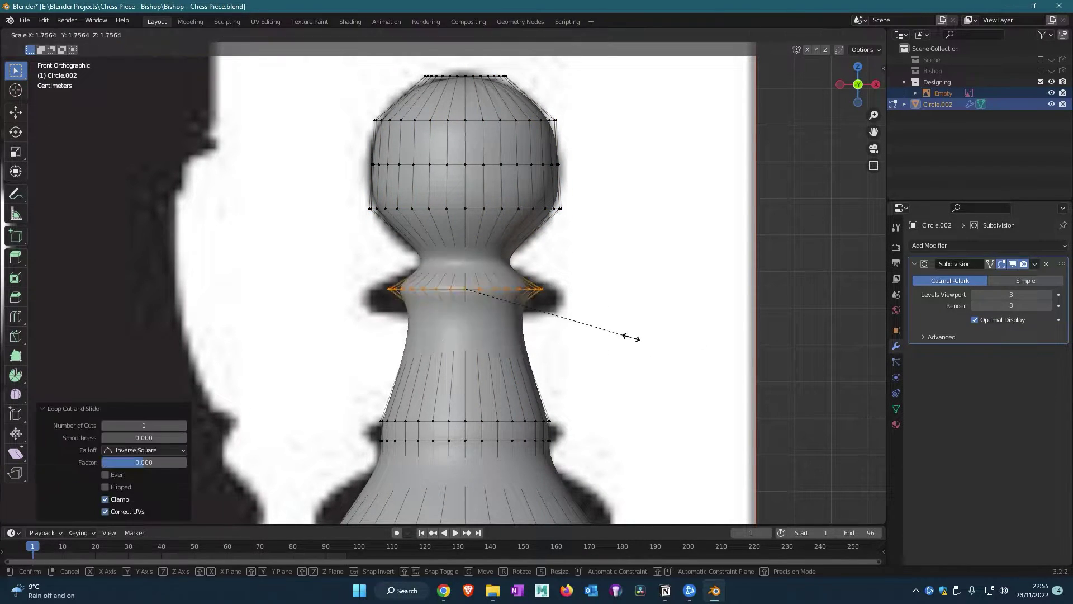
pyautogui.click(630, 338)
pyautogui.press('g')
pyautogui.press('z')
pyautogui.press('s')
pyautogui.click(595, 348)
# Resize the collar ring and the neck ring beneath it to match the reference
pyautogui.press('s')
pyautogui.click(604, 355)
pyautogui.scroll(2, 523, 277)
pyautogui.click(484, 260)
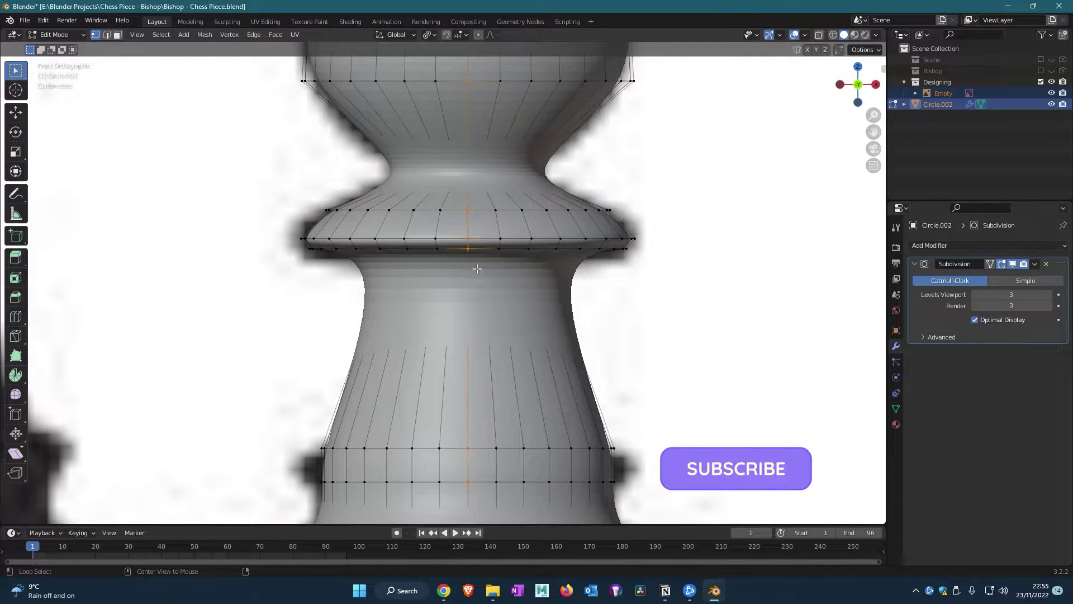
pyautogui.keyDown('alt'); pyautogui.click(473, 267); pyautogui.keyUp('alt')
pyautogui.press('s')
pyautogui.click(582, 304)
pyautogui.press('s')
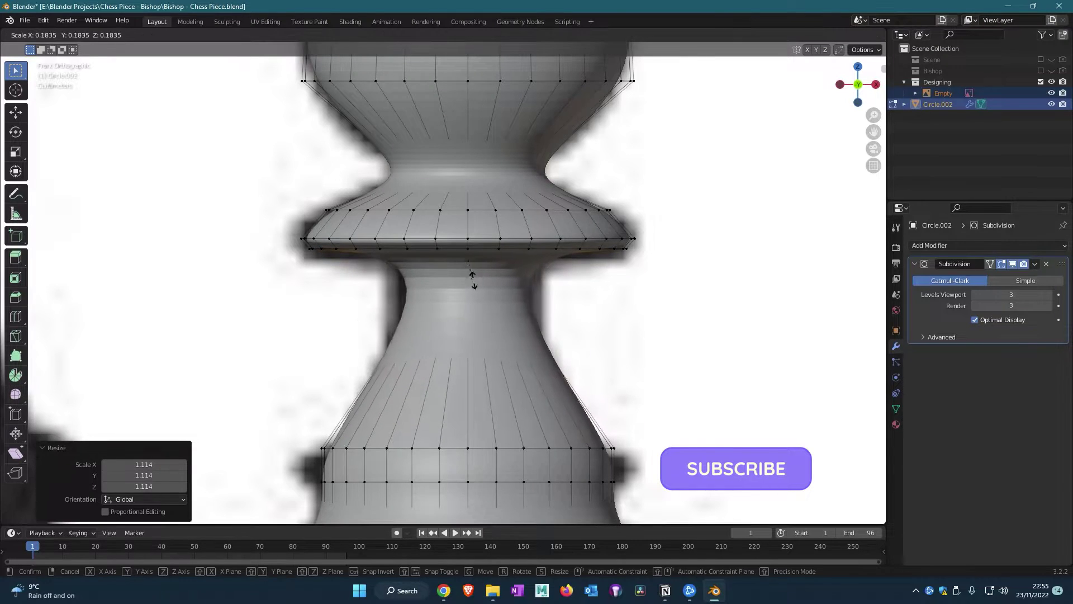
pyautogui.rightClick(490, 285)
pyautogui.keyDown('alt'); pyautogui.click(378, 252); pyautogui.keyUp('alt')
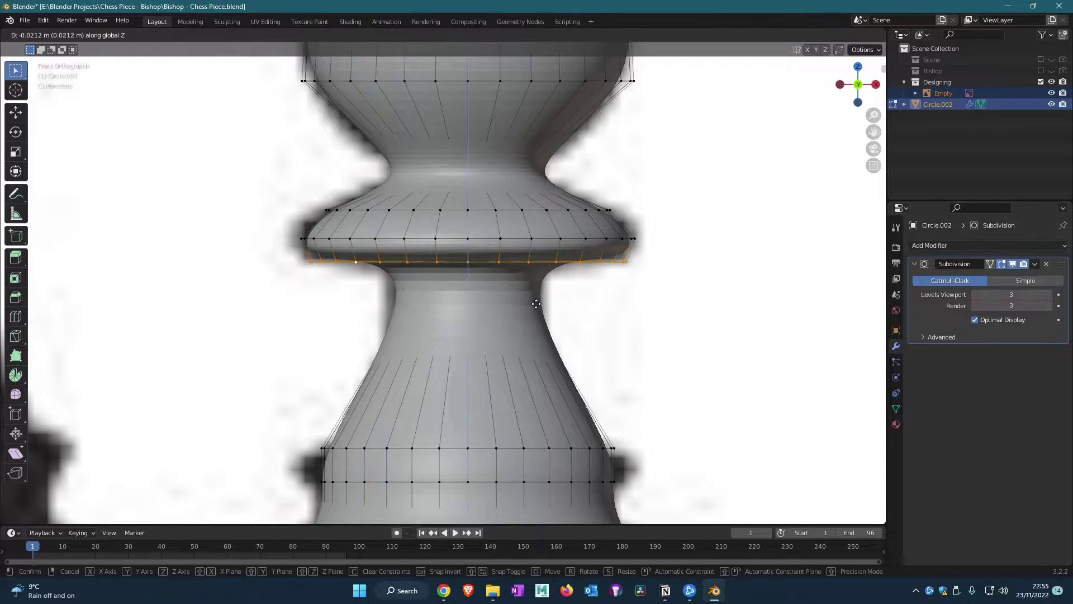
pyautogui.click(536, 305)
# Add a new loop cut on the neck in X-ray view and resize it
pyautogui.hotkey('ctrl', 'r')
pyautogui.click(486, 289)
pyautogui.hotkey('alt', 'z')
pyautogui.press('s')
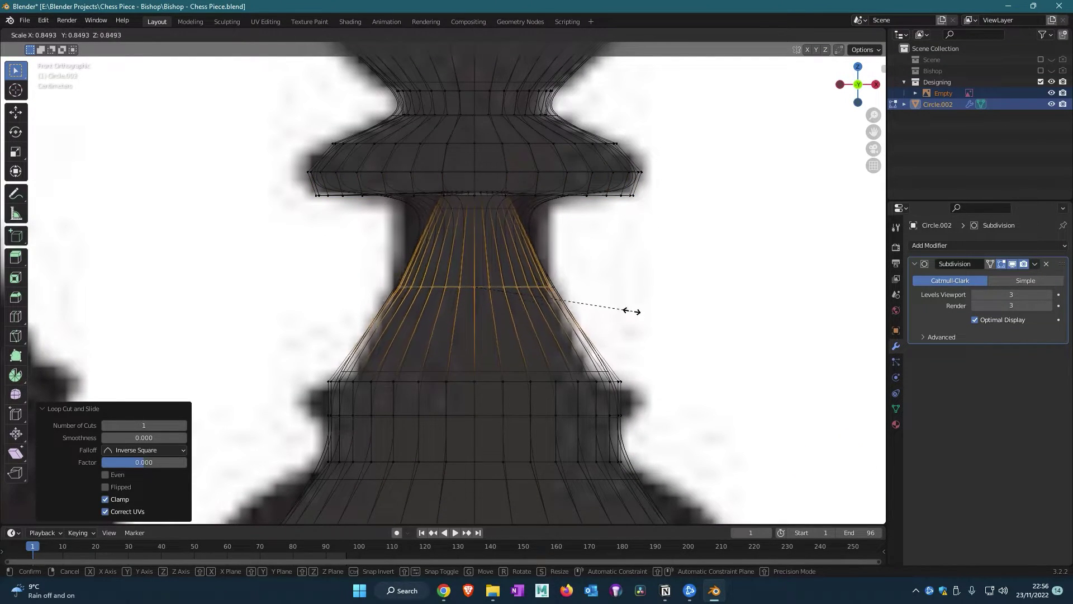
pyautogui.click(636, 310)
pyautogui.press('s')
pyautogui.rightClick(612, 300)
pyautogui.click(619, 300)
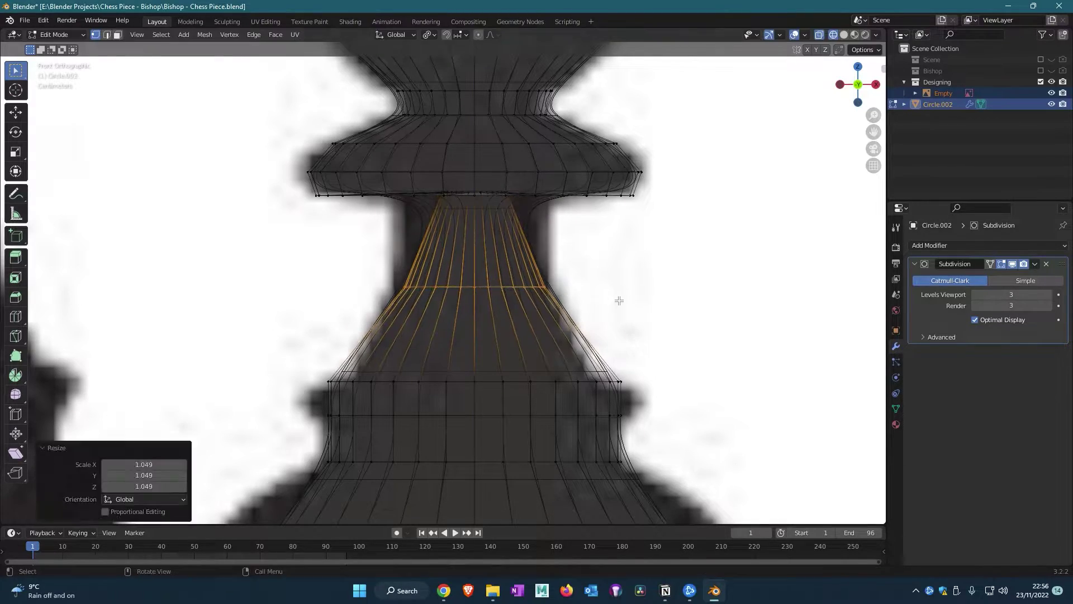
# Check the mesh in perspective, then in front view move and widen the neck ring
pyautogui.moveTo(492, 252); pyautogui.dragTo(554, 252, button='middle')
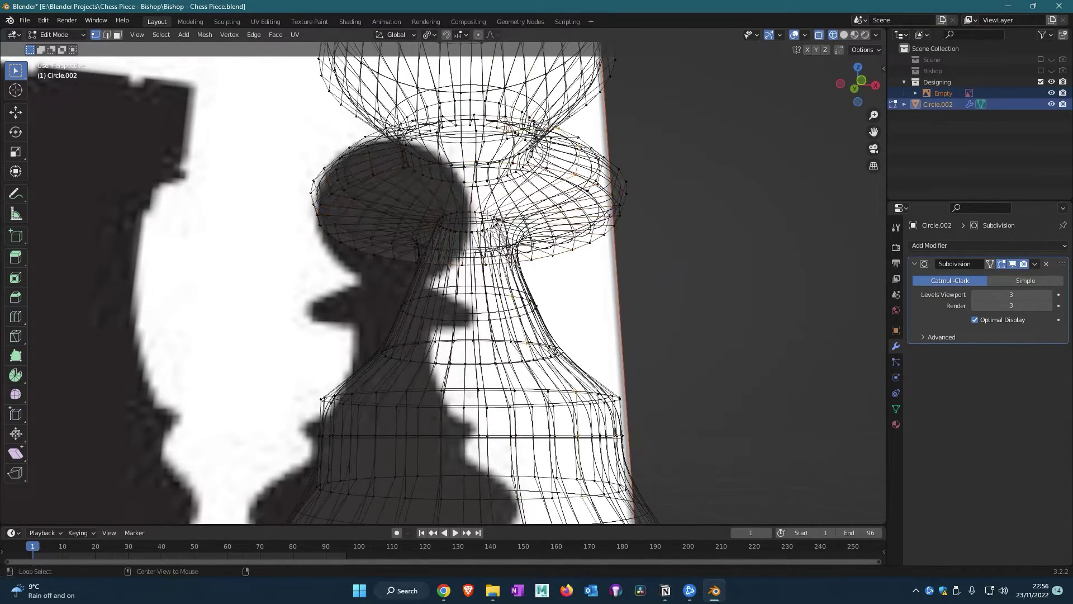
pyautogui.press('KP_1')
pyautogui.hotkey('alt', 'z')
pyautogui.press('g')
pyautogui.press('z')
pyautogui.click(599, 276)
pyautogui.press('s')
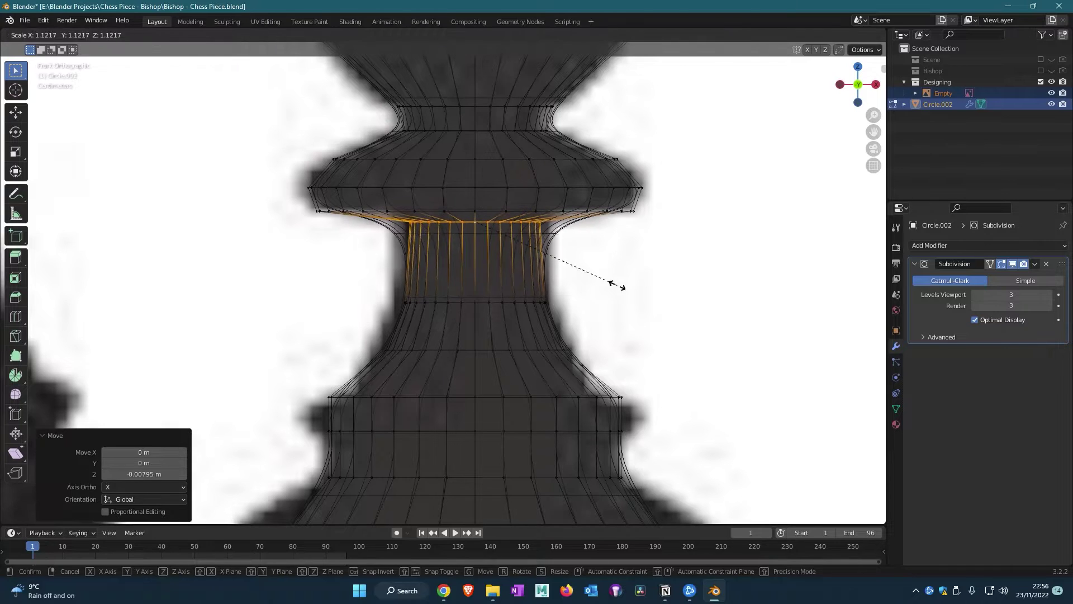
pyautogui.click(621, 285)
# Move the lower neck ring down and narrow it
pyautogui.keyDown('shift'); pyautogui.moveTo(437, 347); pyautogui.dragTo(447, 268, button='middle'); pyautogui.keyUp('shift')
pyautogui.keyDown('alt'); pyautogui.click(446, 223); pyautogui.keyUp('alt')
pyautogui.press('g')
pyautogui.press('z')
pyautogui.click(545, 285)
pyautogui.press('s')
pyautogui.click(487, 309)
# Move and resize two rings on the pawn's lower body
pyautogui.press('g')
pyautogui.press('z')
pyautogui.click(576, 324)
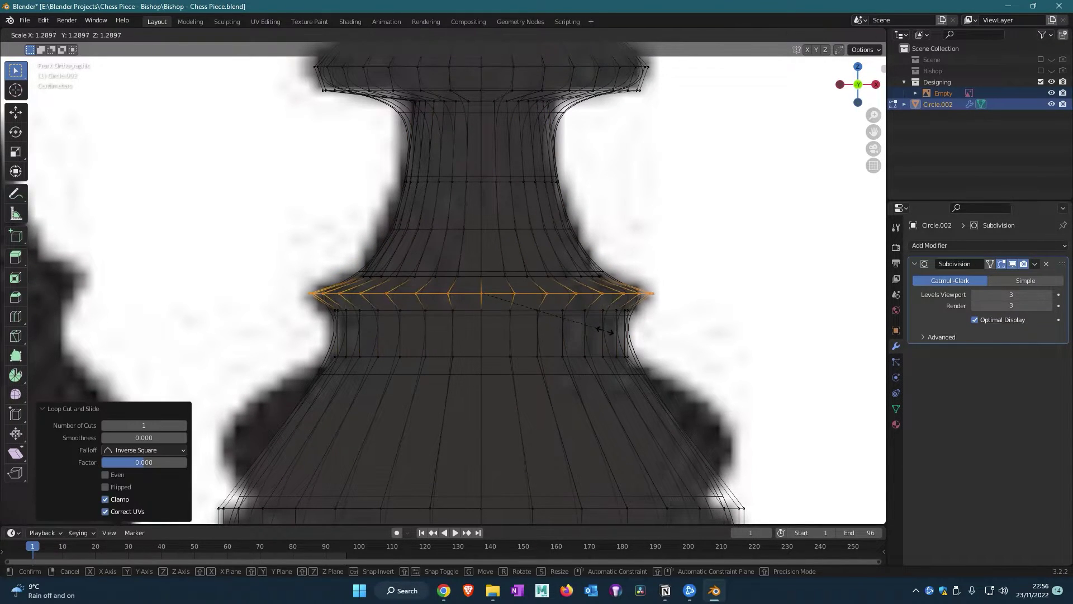
pyautogui.keyDown('alt'); pyautogui.click(616, 316); pyautogui.keyUp('alt')
pyautogui.press('s')
pyautogui.click(640, 376)
pyautogui.keyDown('shift'); pyautogui.moveTo(639, 377); pyautogui.dragTo(612, 313, button='middle'); pyautogui.keyUp('shift')
pyautogui.keyDown('alt'); pyautogui.click(562, 269); pyautogui.keyUp('alt')
# Cut a new ring into the lower body, then move and resize it
pyautogui.keyDown('alt'); pyautogui.click(588, 324); pyautogui.keyUp('alt')
pyautogui.press('g')
pyautogui.press('z')
pyautogui.click(582, 335)
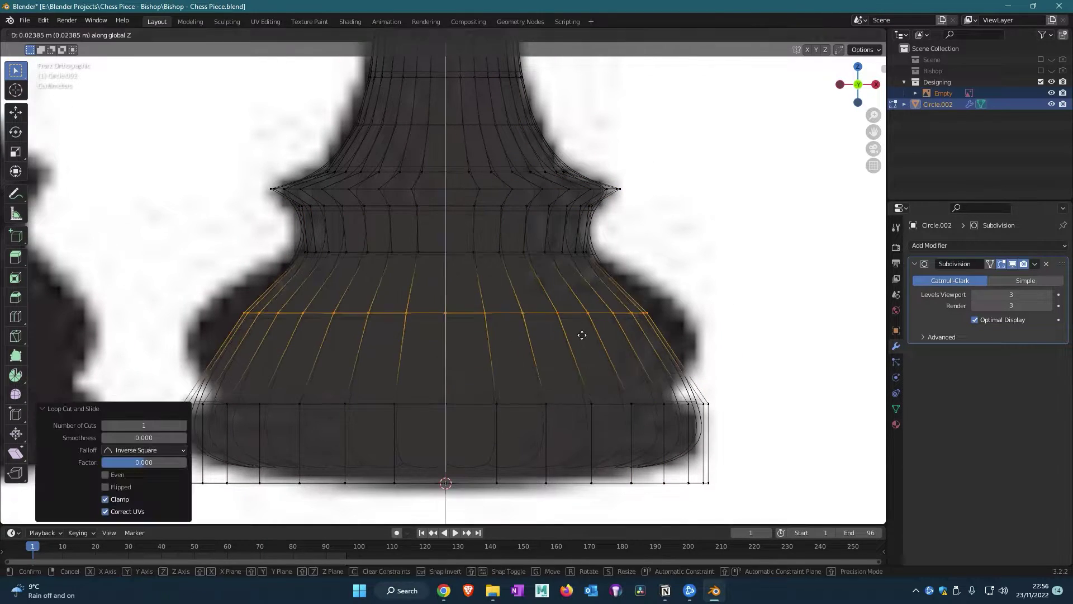
pyautogui.press('s')
# Add a ring just above the base, lower it toward the base and resize it
pyautogui.press('Escape')
pyautogui.keyDown('alt'); pyautogui.click(638, 357); pyautogui.keyUp('alt')
pyautogui.press('g')
pyautogui.press('z')
pyautogui.click(628, 365)
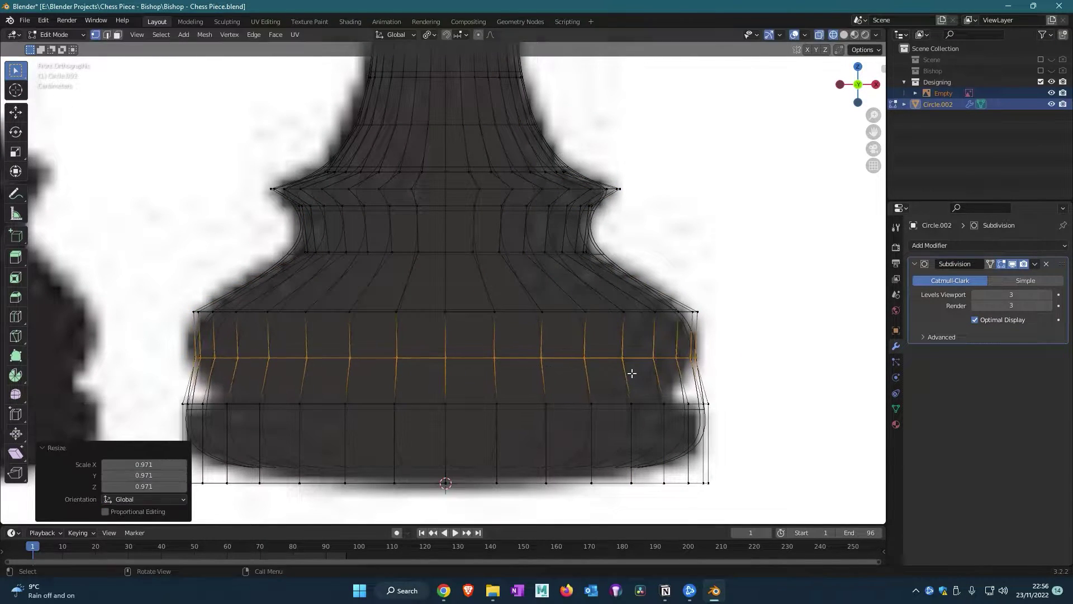
pyautogui.press('g')
pyautogui.press('z')
pyautogui.click(529, 400)
pyautogui.press('s')
pyautogui.click(618, 427)
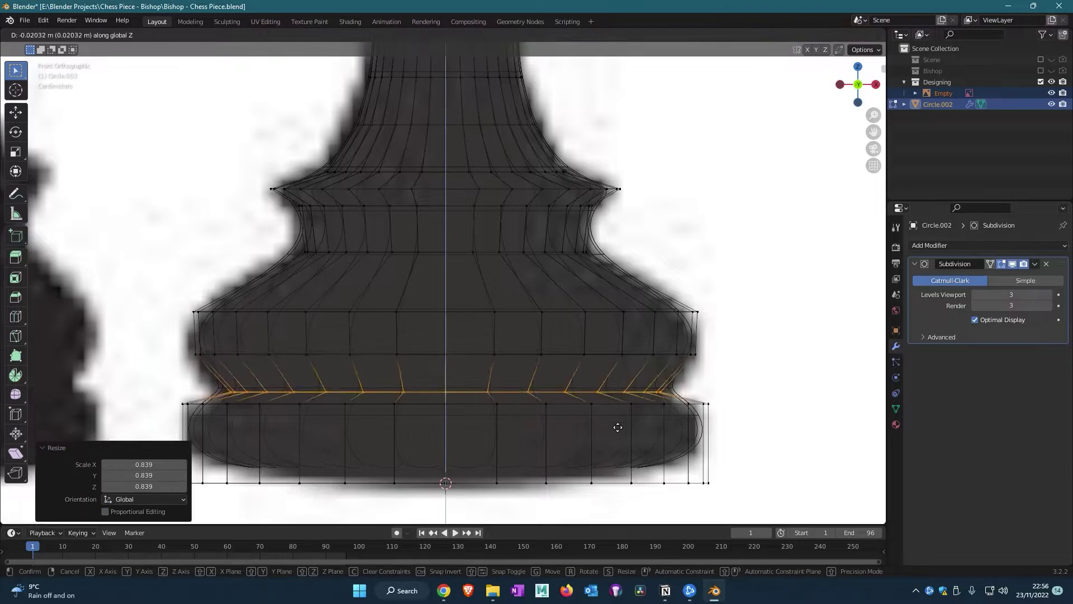
pyautogui.hotkey('alt', 'z')
pyautogui.moveTo(585, 407); pyautogui.dragTo(535, 331, button='middle')
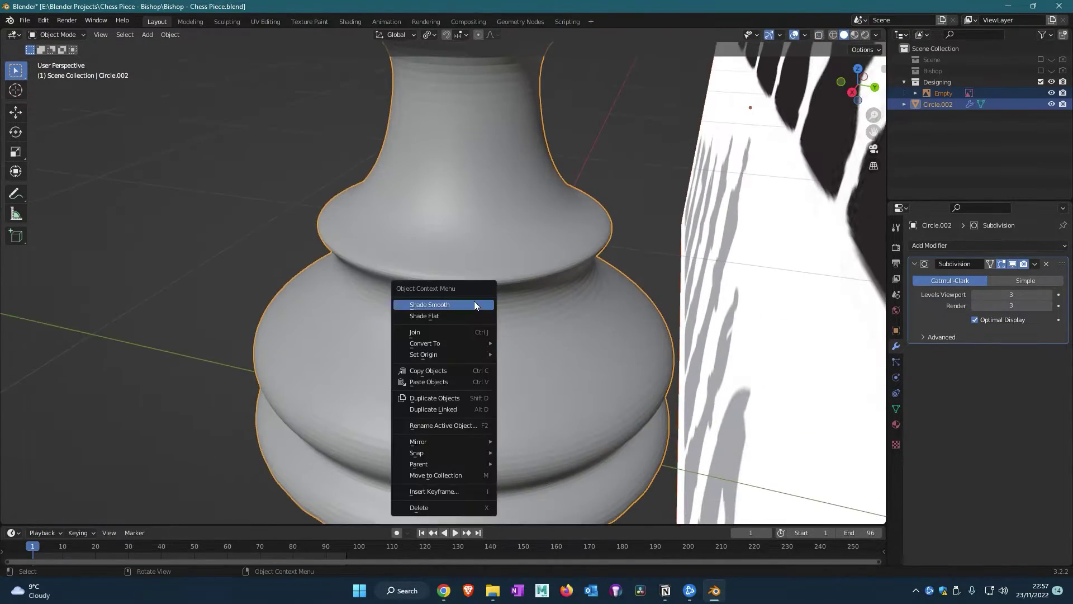
# Add an empty between the pawns and scale it to enclose them
pyautogui.hotkey('ctrl', 'z')
pyautogui.hotkey('shift', 's')
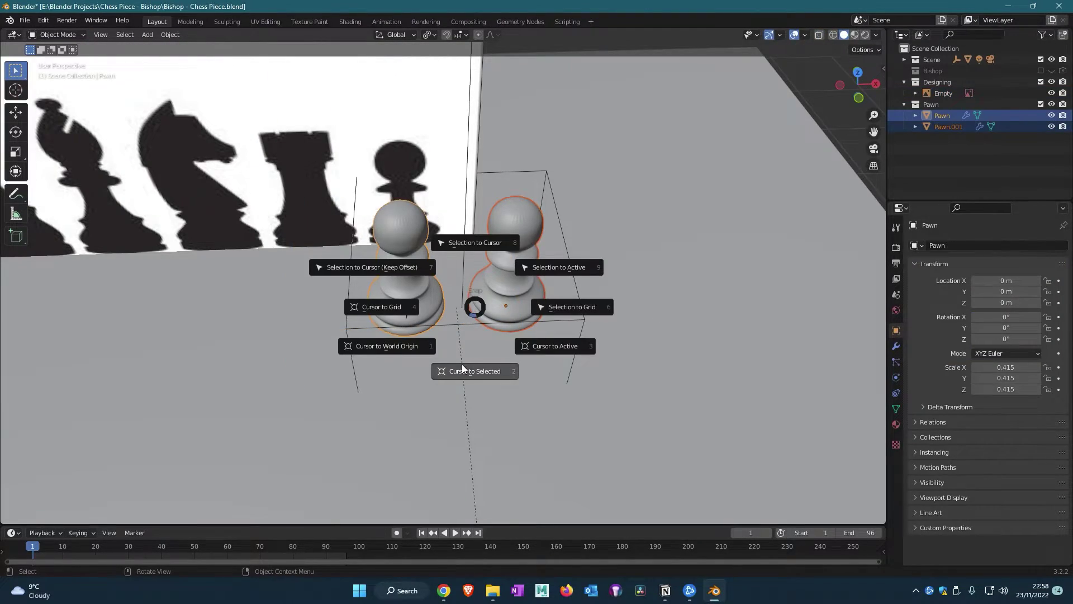
pyautogui.click(467, 372)
pyautogui.hotkey('shift', 'a')
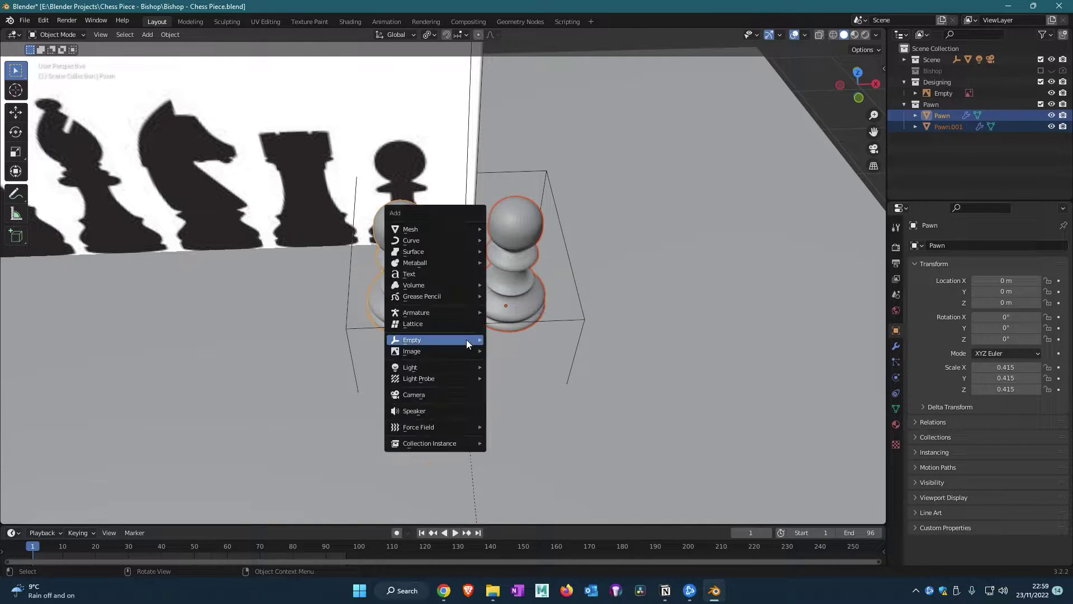
pyautogui.click(524, 384)
pyautogui.press('s')
pyautogui.click(494, 310)
# Parent both pawns to the empty and save the file
pyautogui.hotkey('ctrl', 'p')
pyautogui.click(469, 311)
pyautogui.click(929, 140)
pyautogui.hotkey('ctrl', 's')
# Orbit around the pawns and select the left pawn
pyautogui.moveTo(457, 294); pyautogui.dragTo(417, 222, button='middle')
pyautogui.click(423, 297)
pyautogui.moveTo(536, 285); pyautogui.dragTo(590, 328, button='middle')
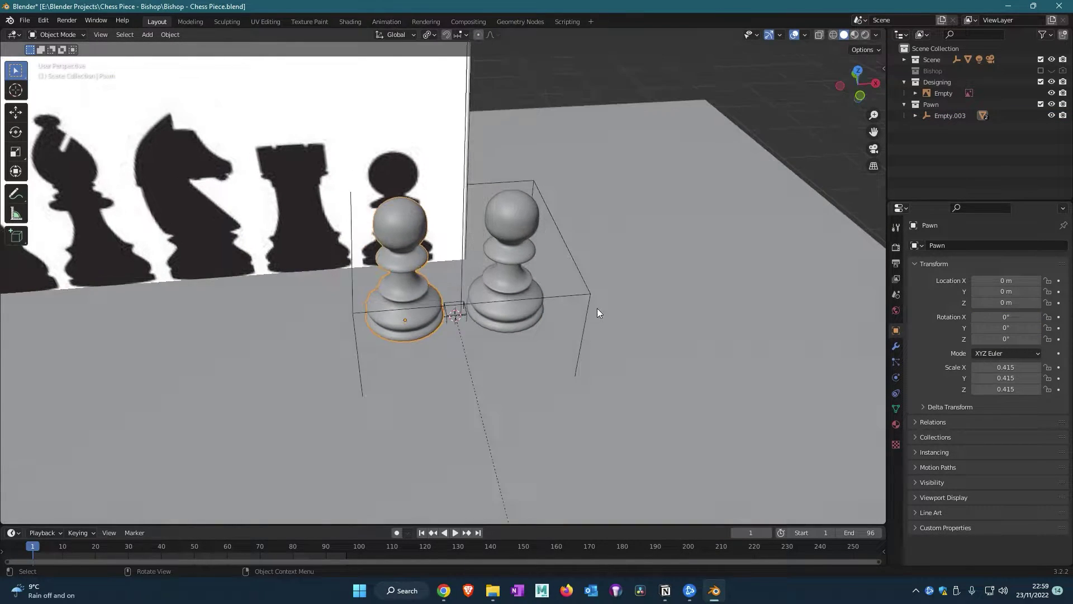
pyautogui.hotkey('shift', 'a')
# Add a blank grease pencil with a Line Art modifier sourcing the Pawn collection
pyautogui.click(564, 270)
pyautogui.moveTo(563, 270); pyautogui.dragTo(604, 286, button='middle')
pyautogui.click(896, 366)
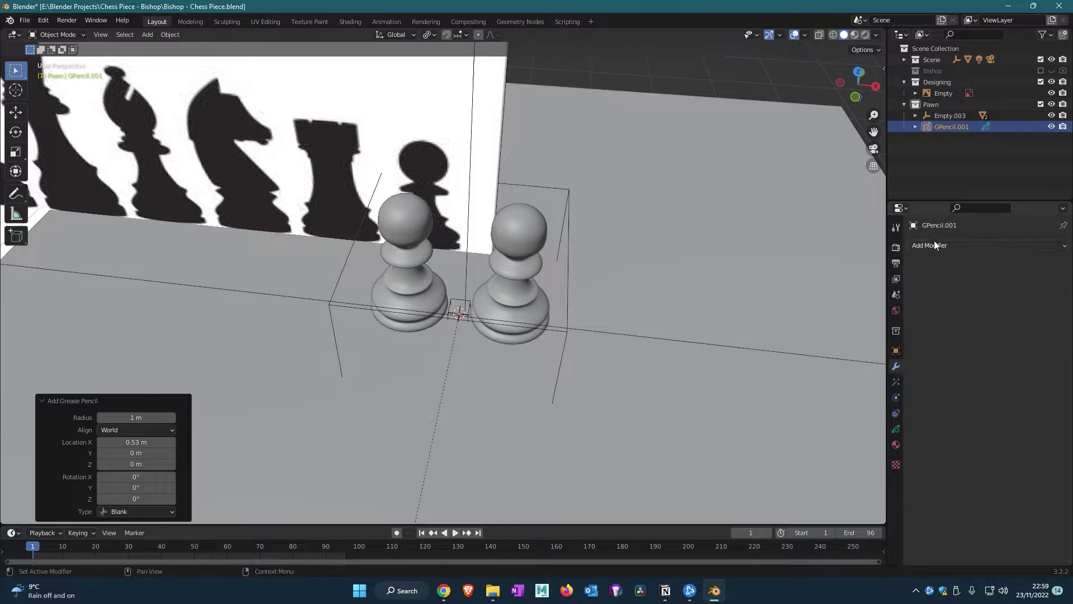
pyautogui.click(936, 246)
pyautogui.click(839, 319)
pyautogui.click(1006, 294)
pyautogui.click(990, 313)
# Save, frame the outlined pawns, and set the line thickness to 15
pyautogui.hotkey('ctrl', 's')
pyautogui.press('KP_Decimal')
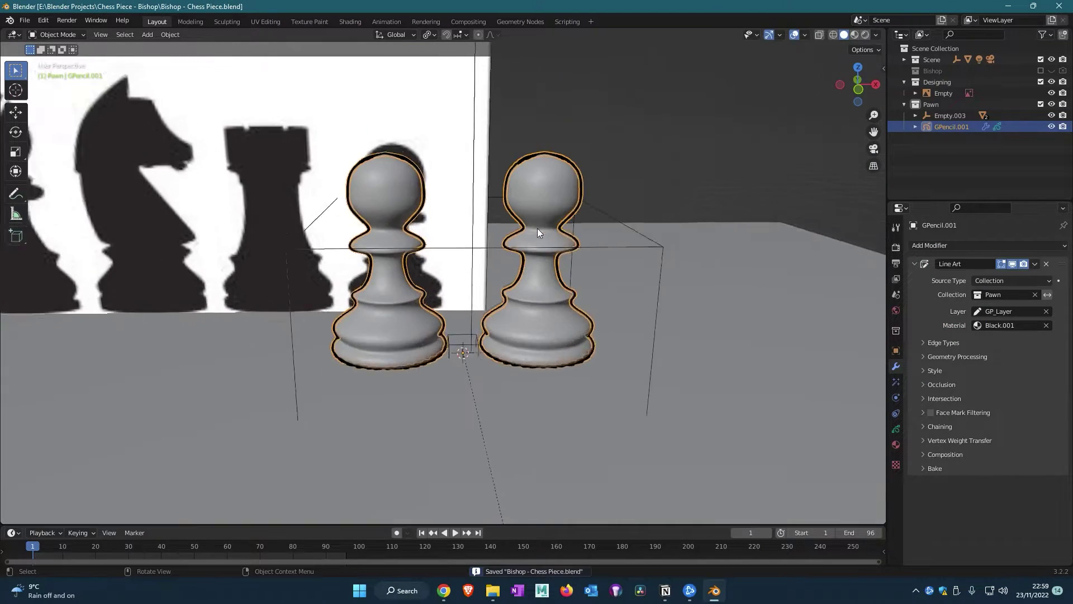
pyautogui.click(923, 343)
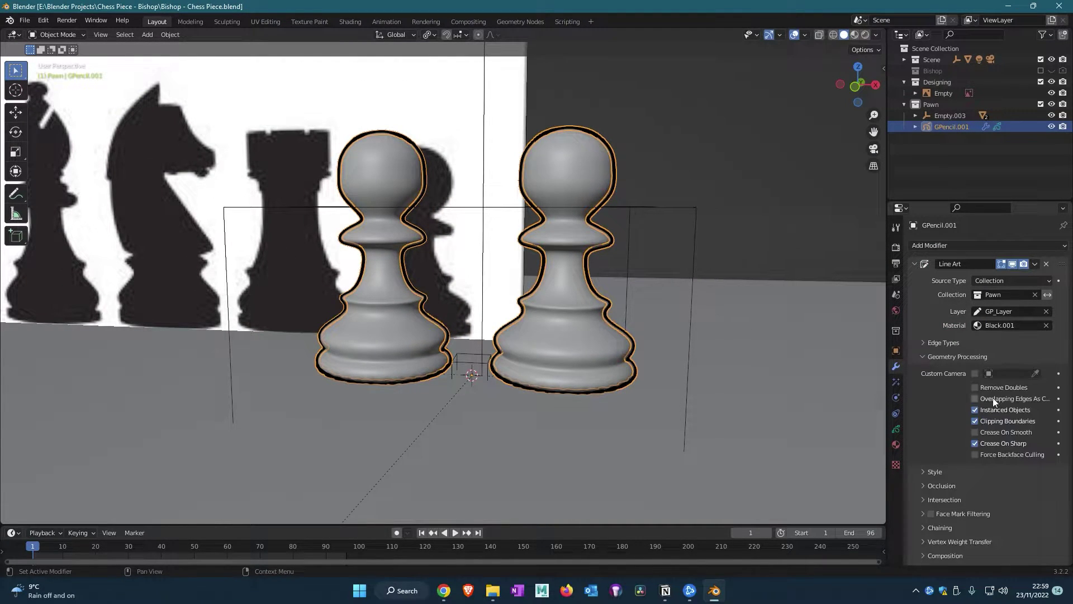
pyautogui.scroll(2, 469, 293)
pyautogui.click(923, 343)
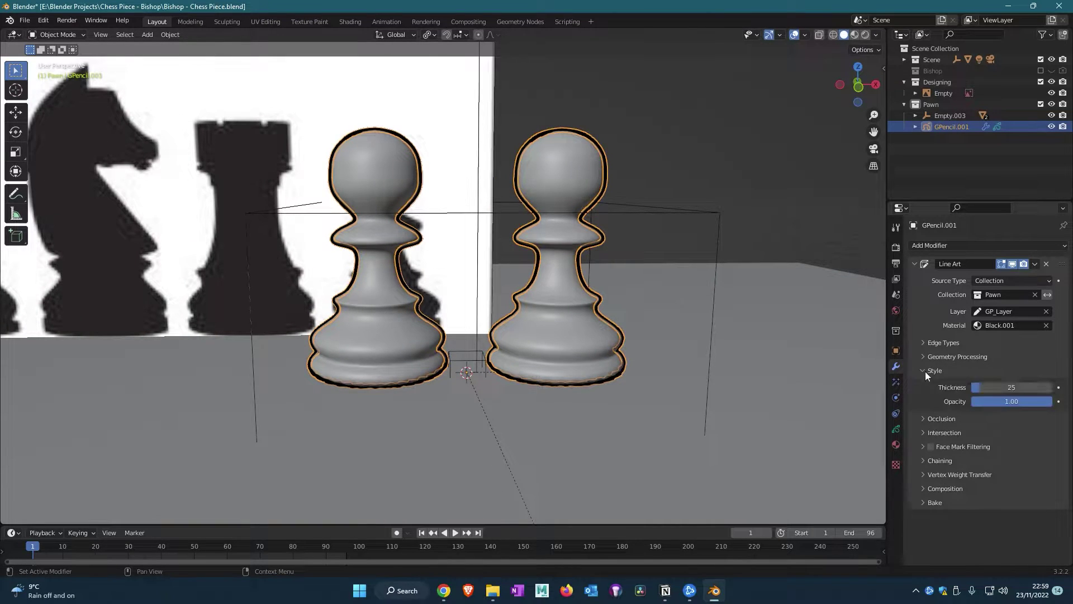
pyautogui.press('Return')
pyautogui.press('Up')
# Finish setting the outline thickness and view the pawns through the scene camera
pyautogui.press('Right')
pyautogui.press('KP_0')
pyautogui.click(596, 291)
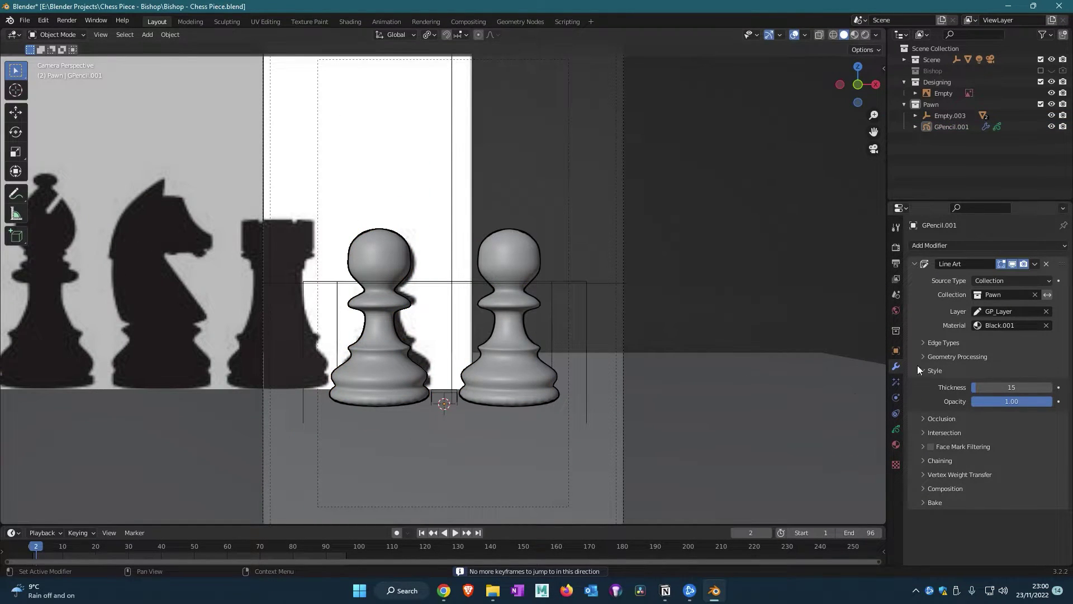
# Enable Crease On Smooth under Geometry Processing, then review the Edge Types and Intersection options
pyautogui.click(957, 357)
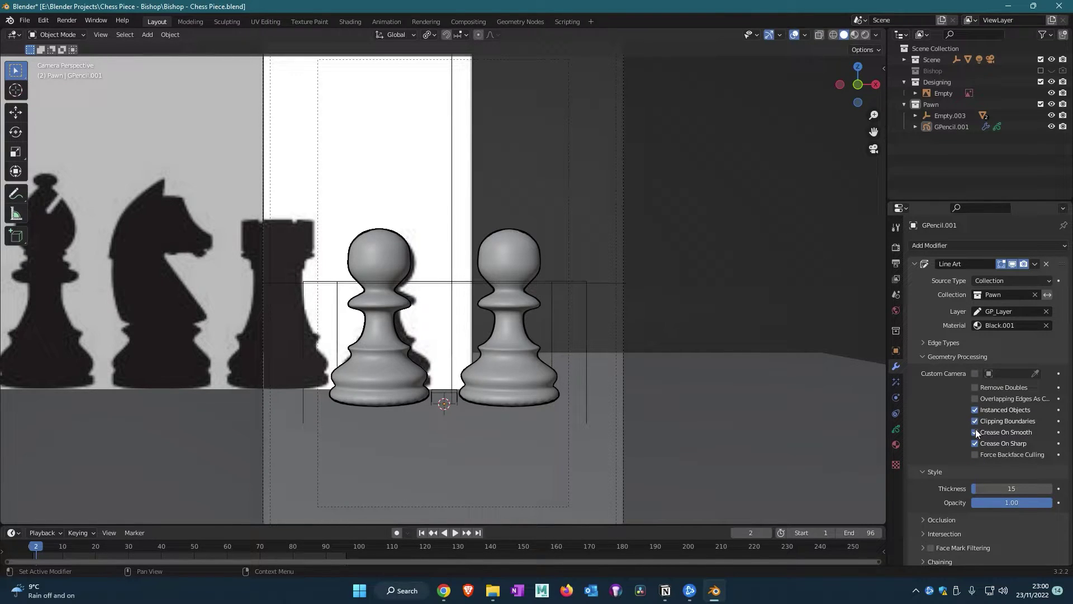
pyautogui.click(923, 342)
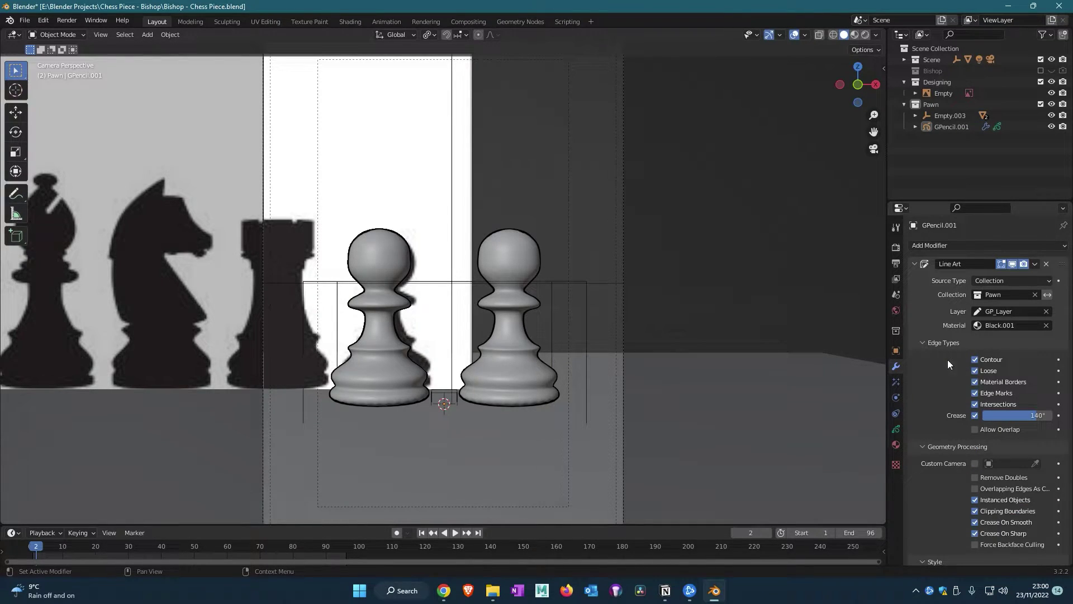
pyautogui.click(923, 342)
pyautogui.click(975, 399)
pyautogui.scroll(-2, 976, 398)
pyautogui.click(929, 488)
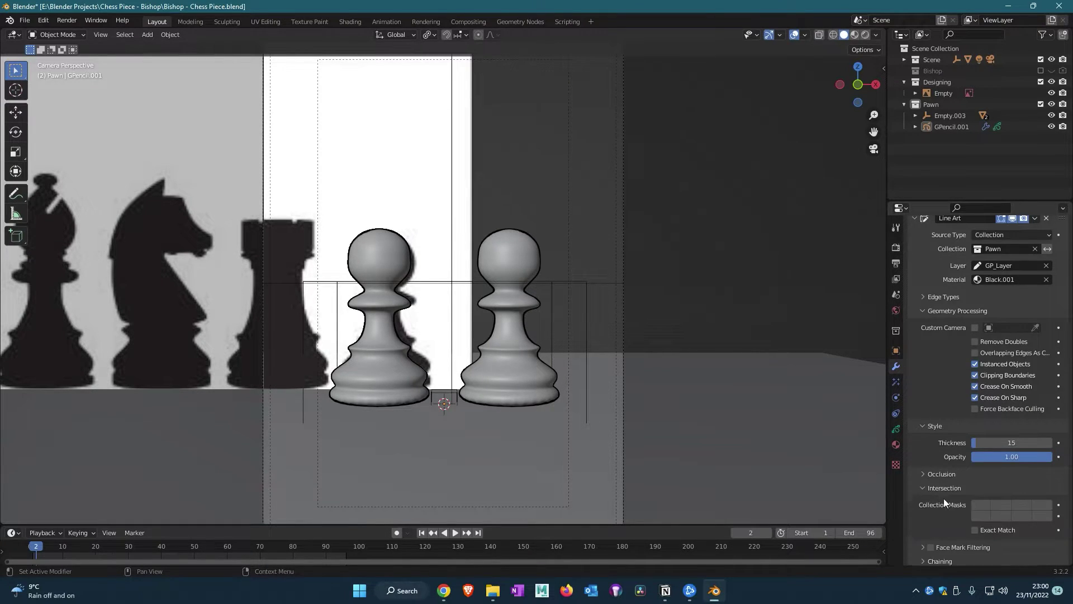